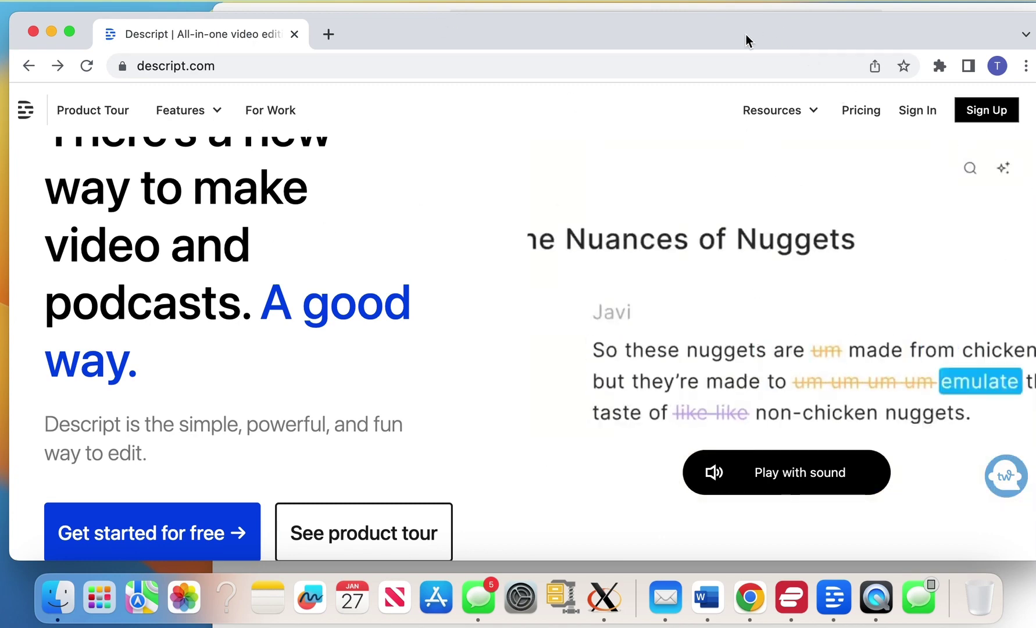
Move Chrome aside, make the Descript window full screen, and begin a new Overdub voice from the Voices page.
drag(746, 66, 678, 514)
click(695, 229)
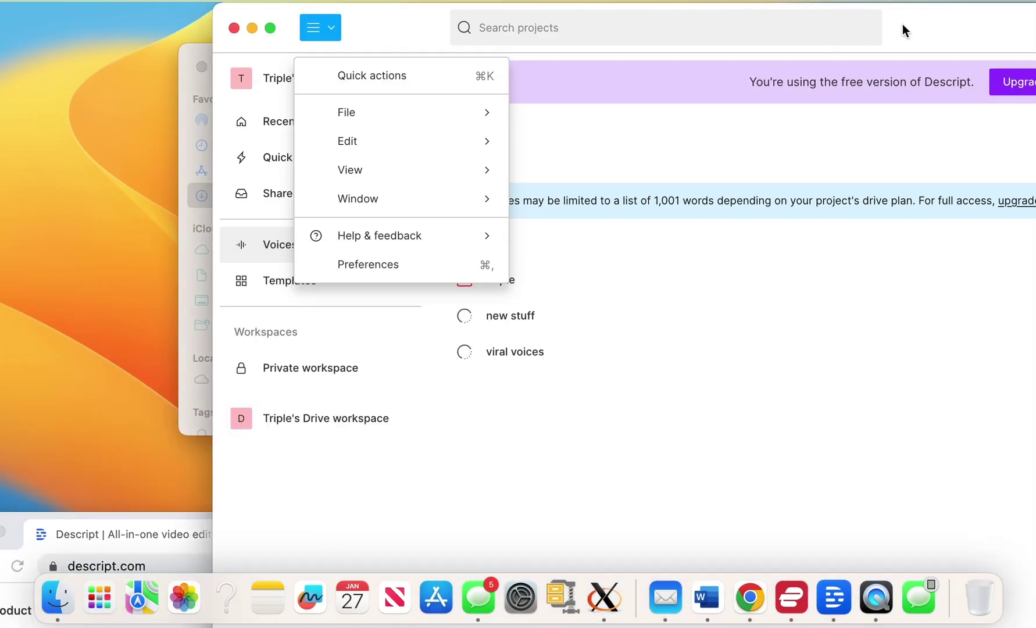
drag(903, 29, 608, 3)
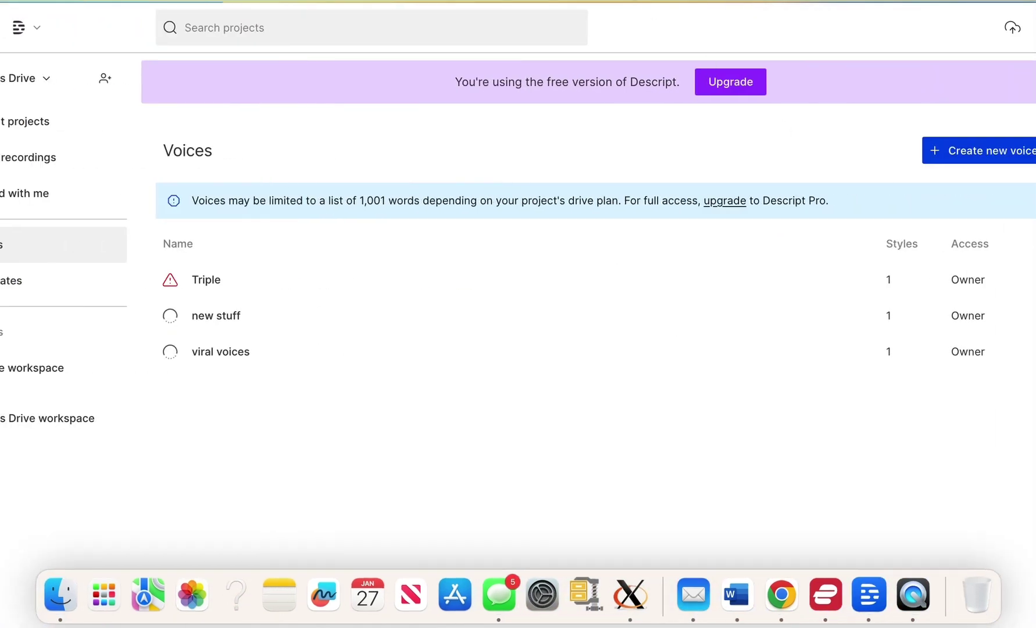
drag(88, 25, 156, 40)
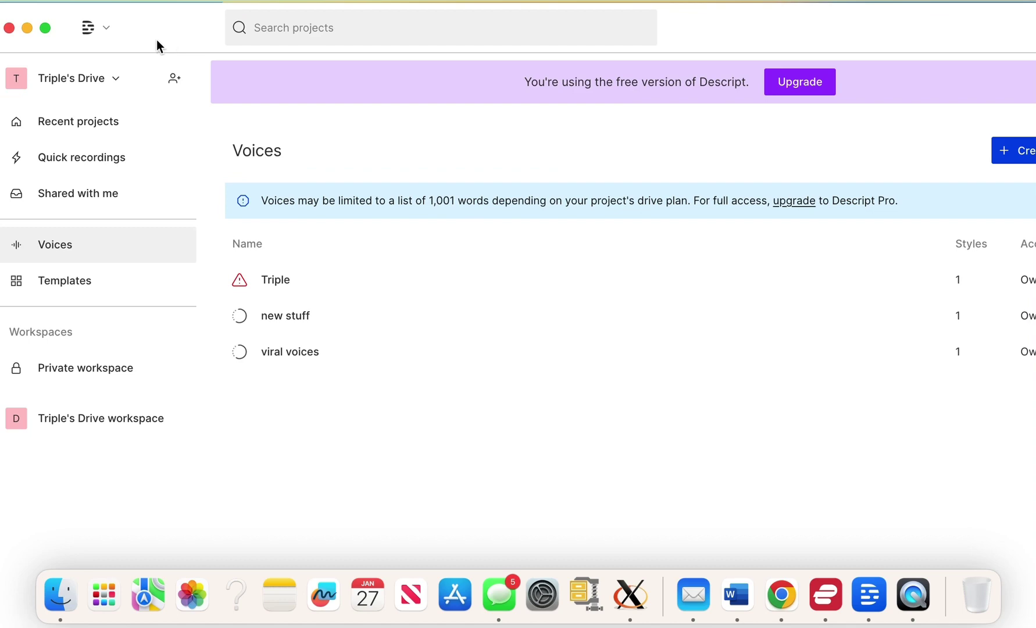
click(45, 26)
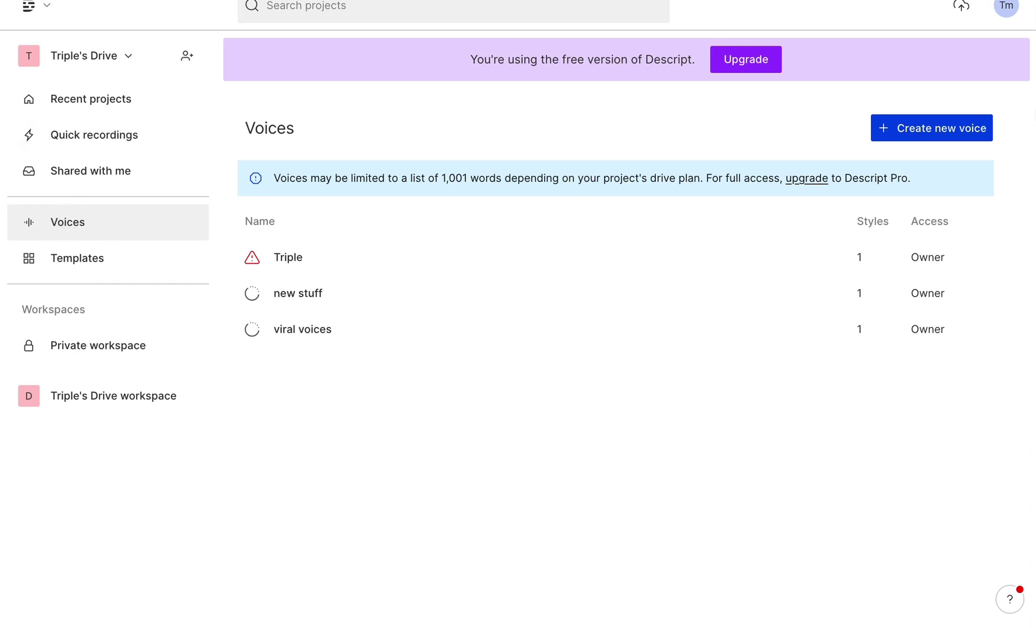
click(915, 133)
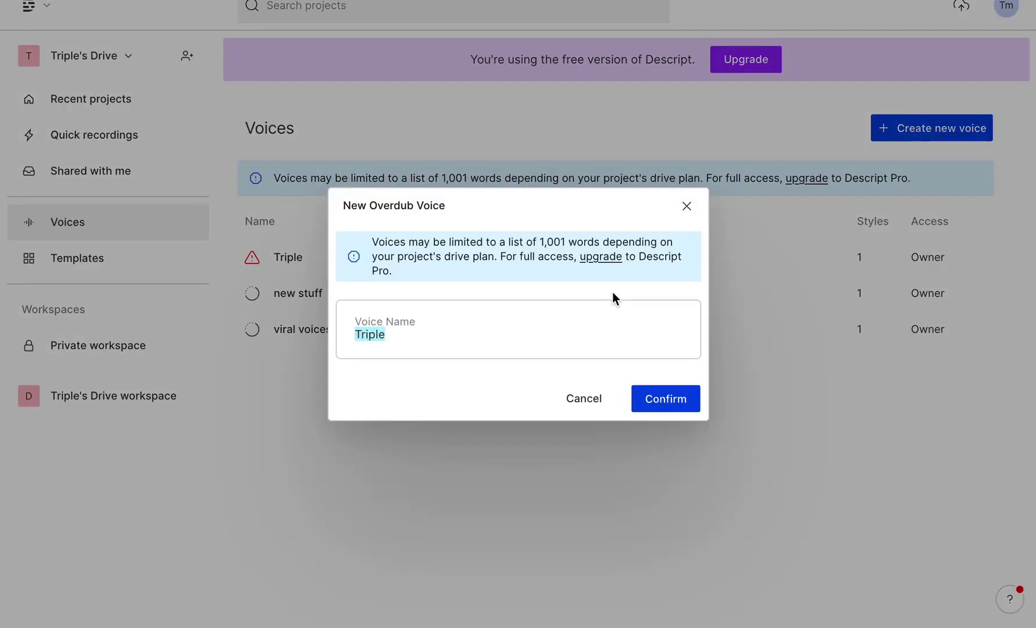
Name the new Overdub voice 'tom' and confirm.
text(tom)
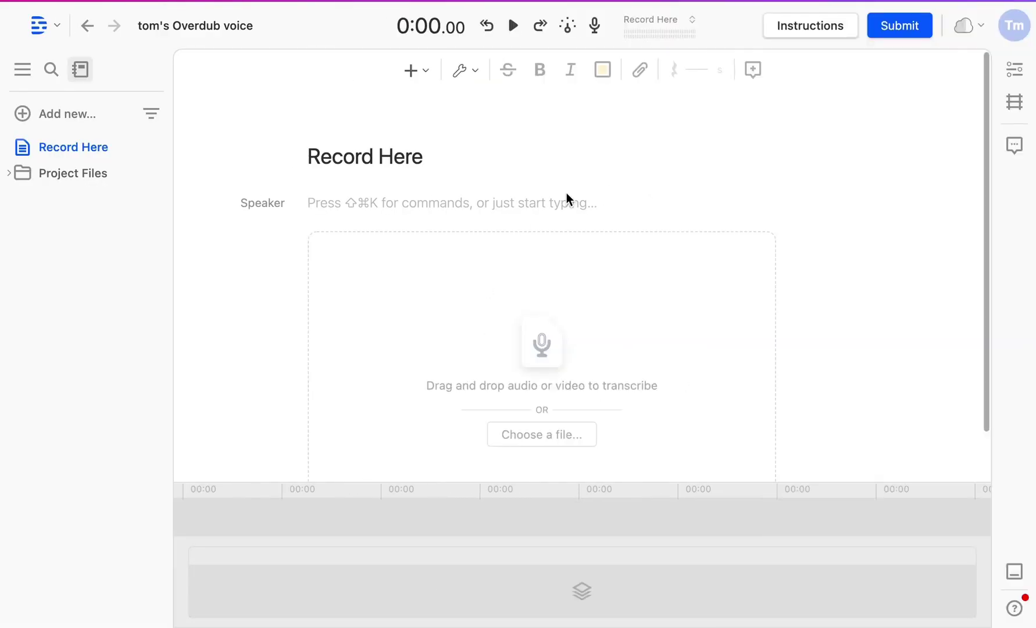
Dismiss the Free-plan notice, try submitting training data, and close the ten-minutes-of-audio prompt.
scroll(540, 332, down, 2)
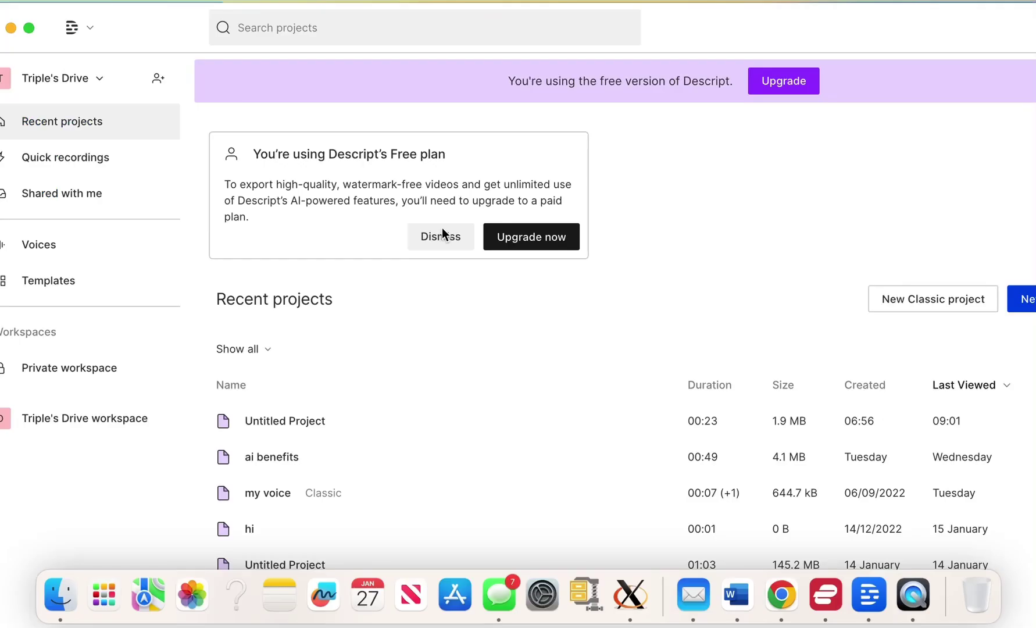
click(440, 234)
click(779, 83)
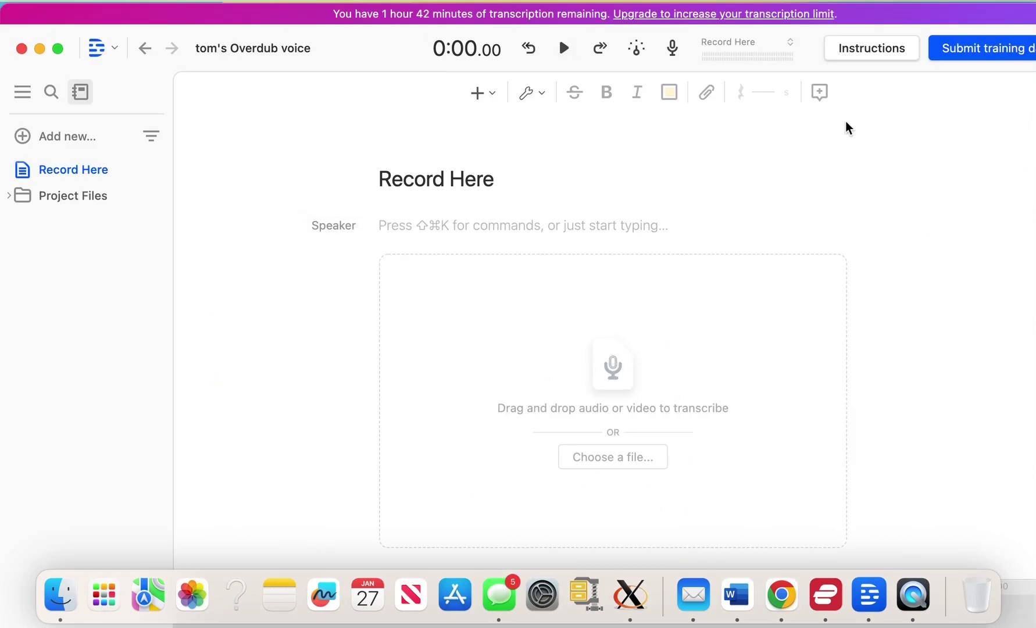
click(966, 48)
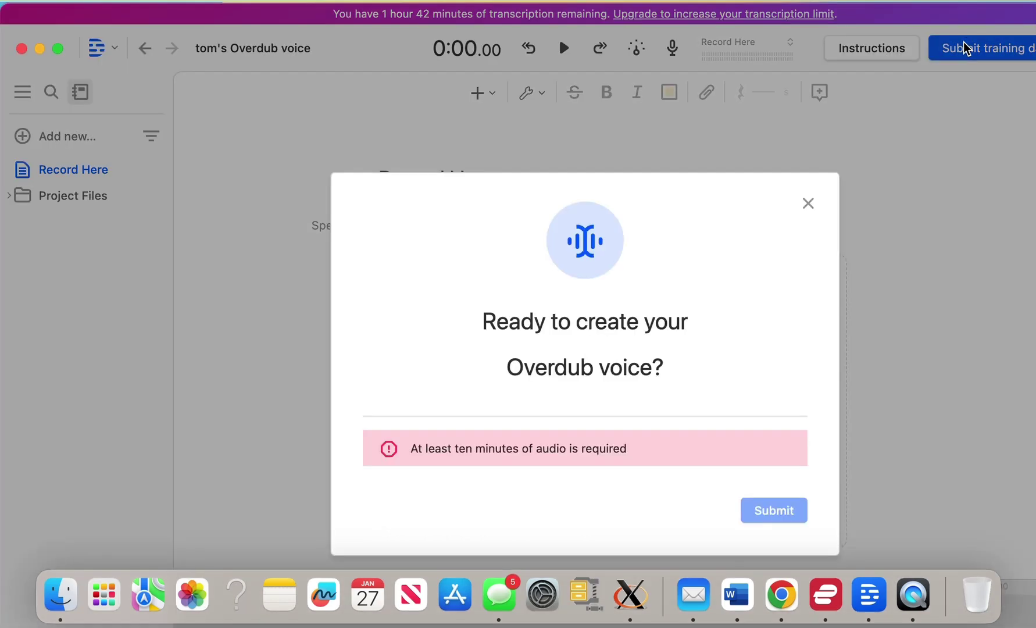
click(810, 206)
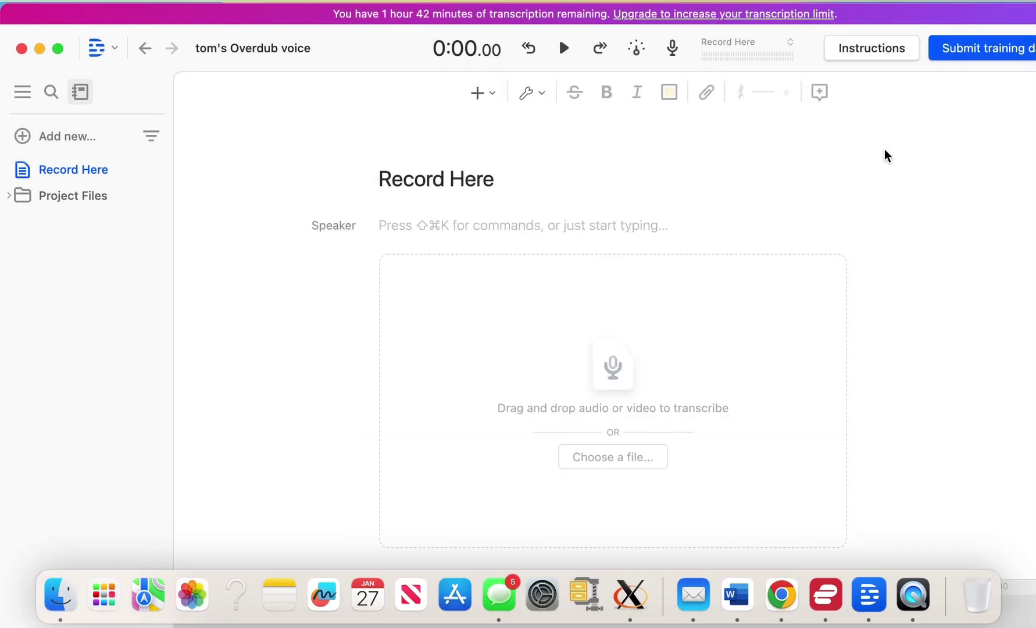
Return to Descript home, show Recent projects, and open the latest Untitled Project.
click(146, 49)
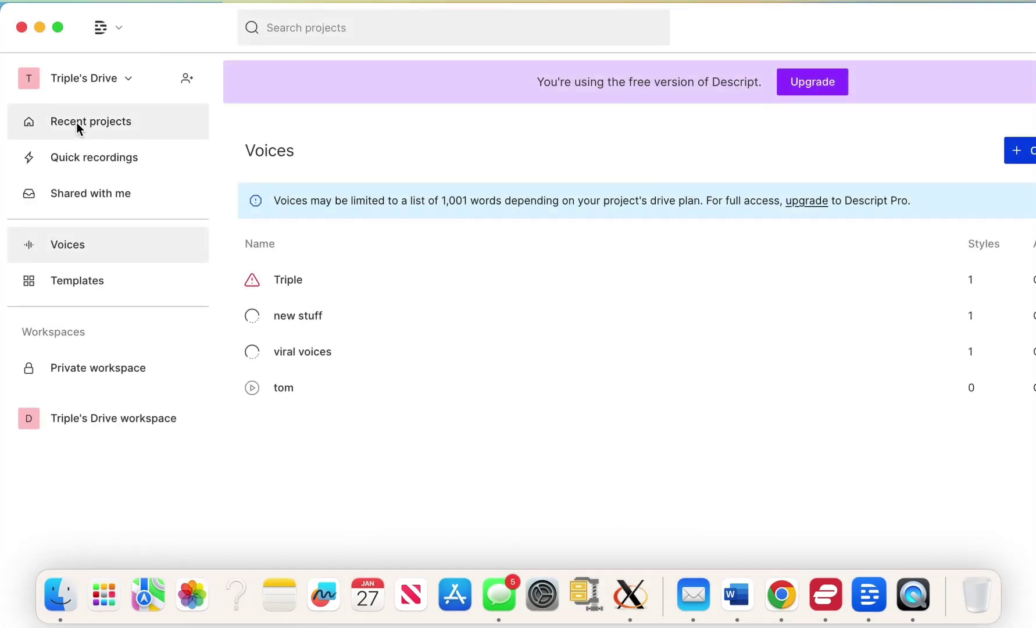
click(108, 124)
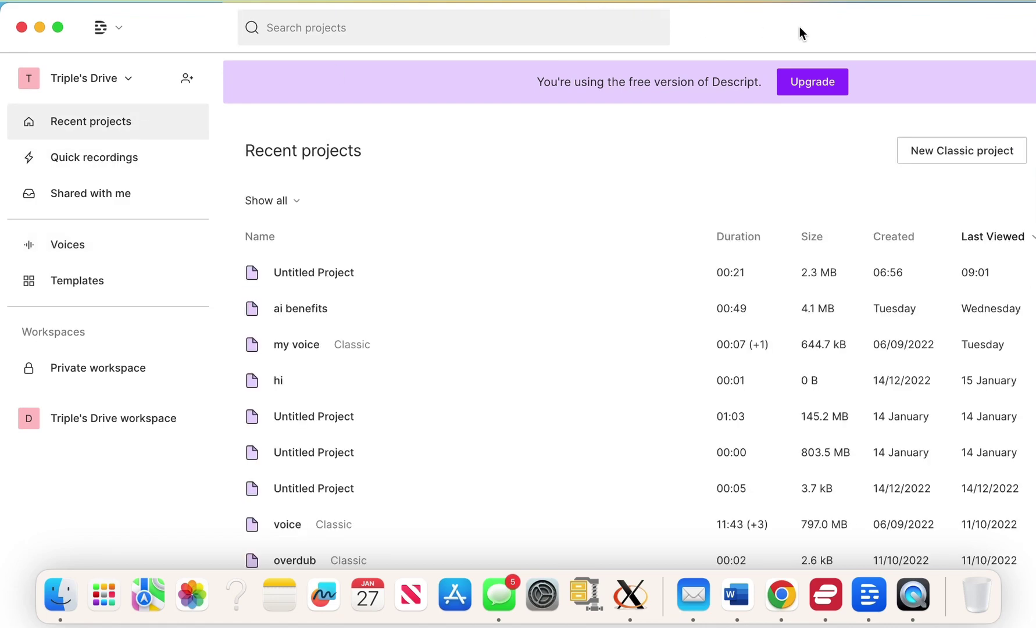
drag(800, 27, 731, 22)
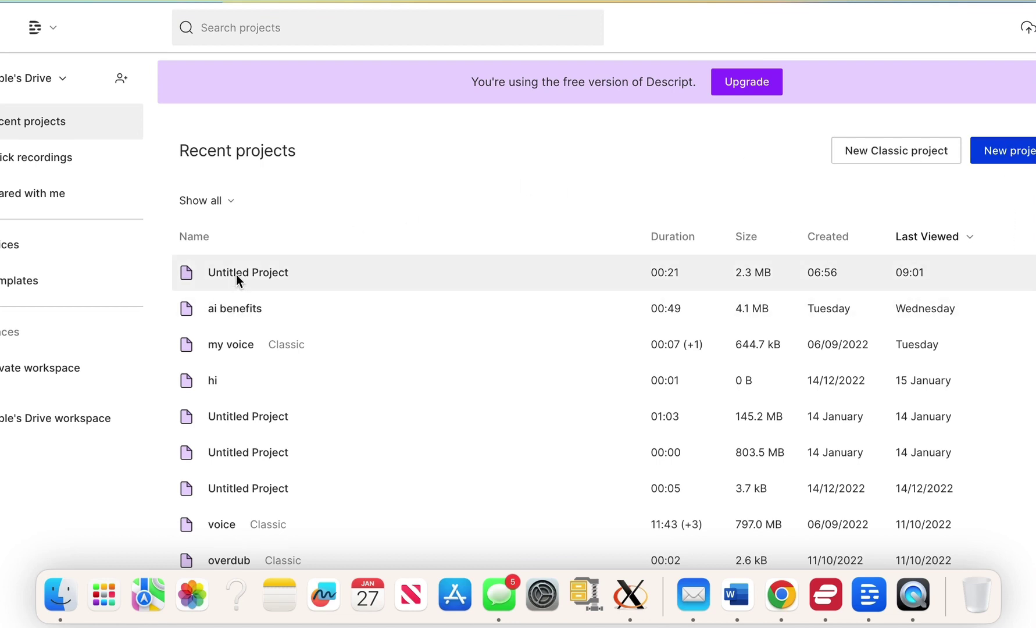
click(237, 274)
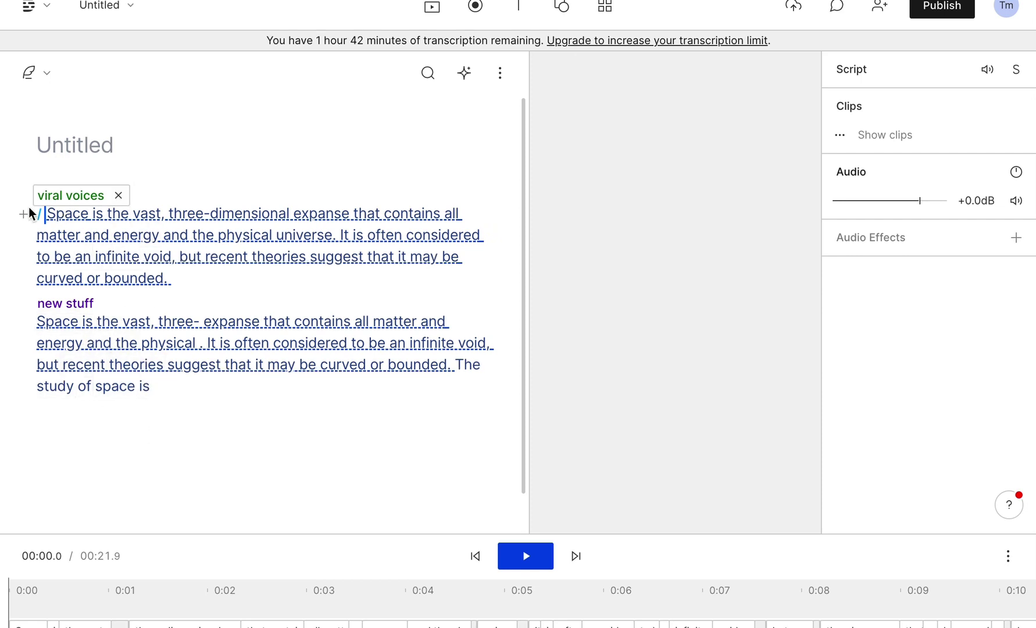
Play the viral voices and new stuff paragraphs, pausing in the first and then the second paragraph.
click(43, 215)
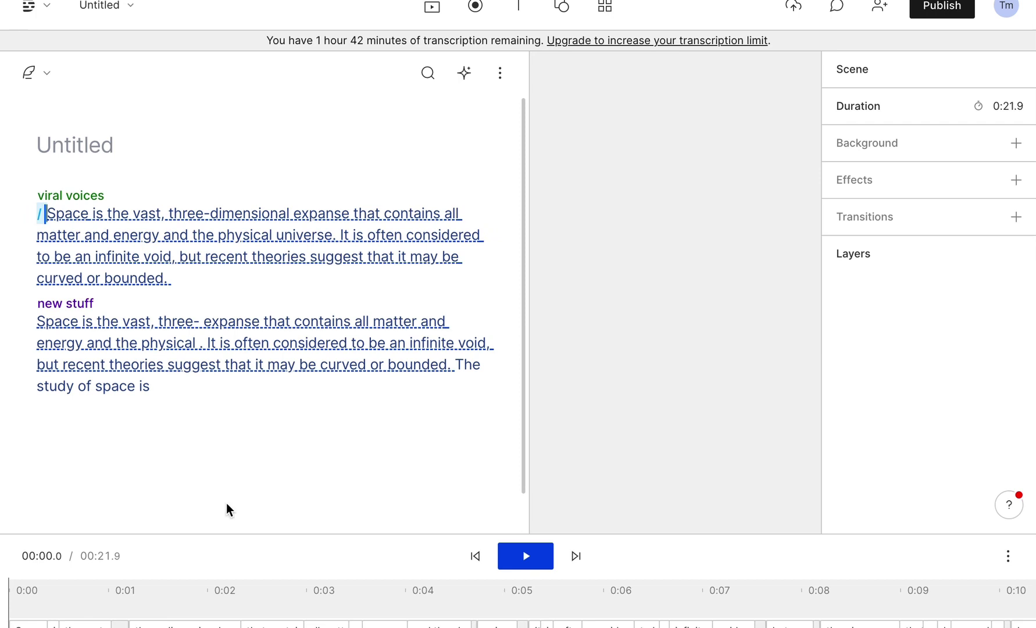
click(548, 556)
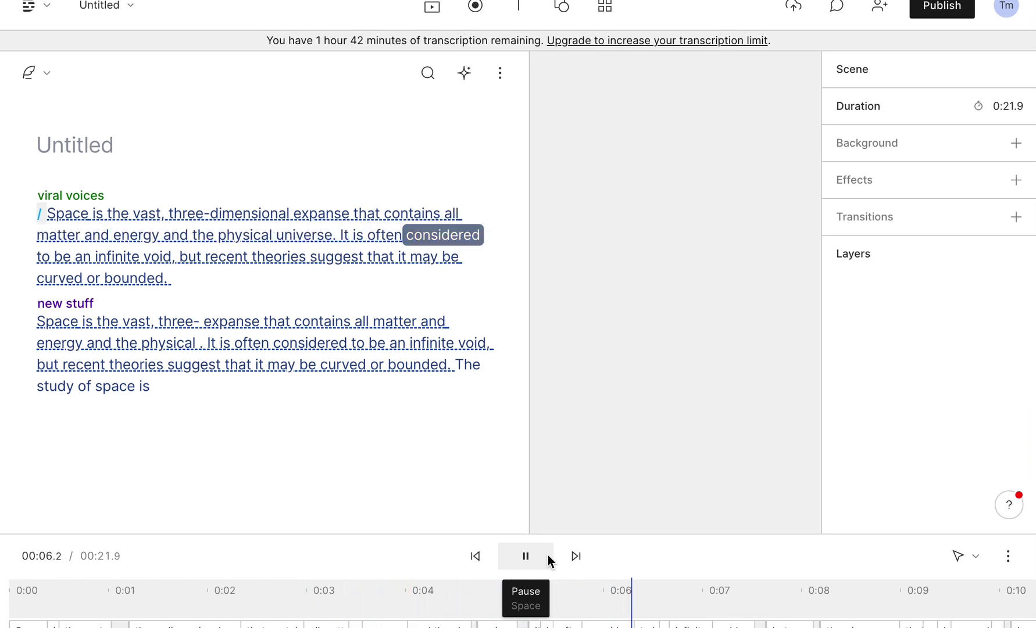
click(549, 556)
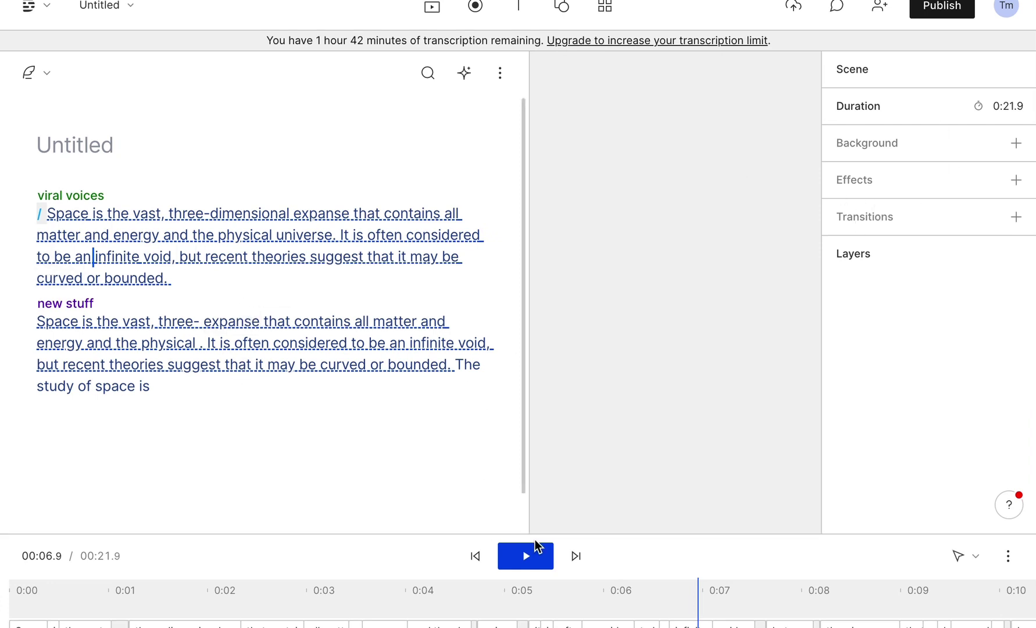
click(535, 546)
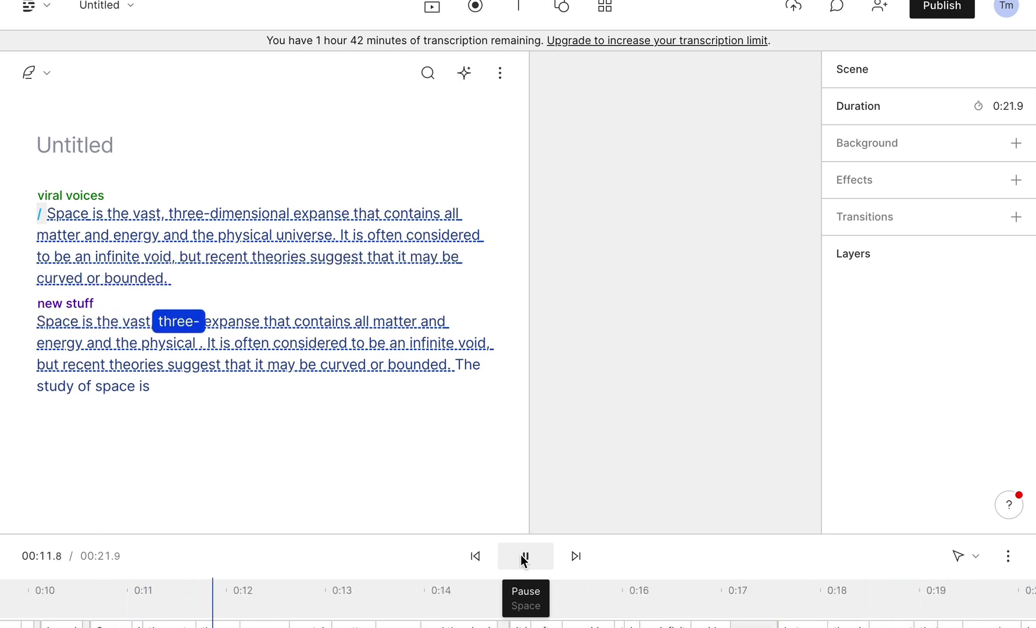
click(524, 558)
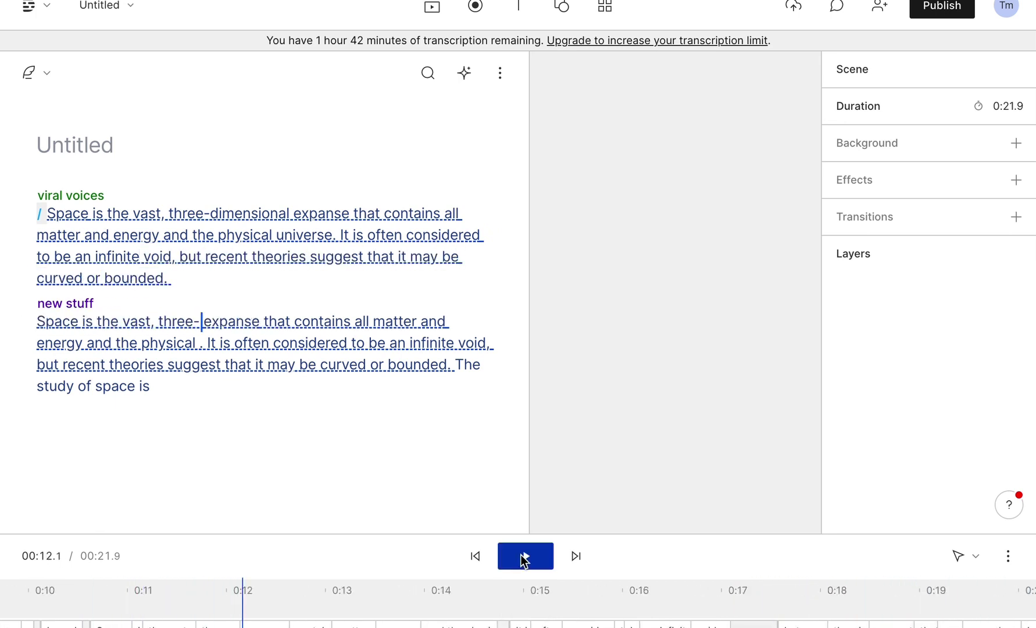
Check the new stuff paragraph's speaker options without changing them.
click(37, 319)
click(122, 302)
click(257, 283)
click(44, 324)
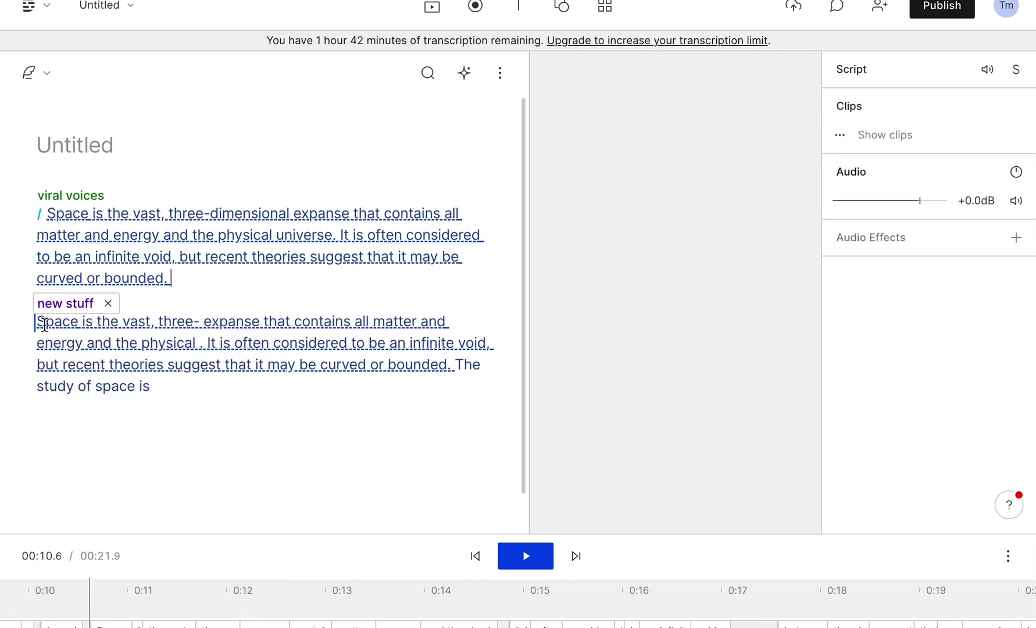
Play the second paragraph to the end, then replay from the start and pause at 00:01.4.
click(516, 555)
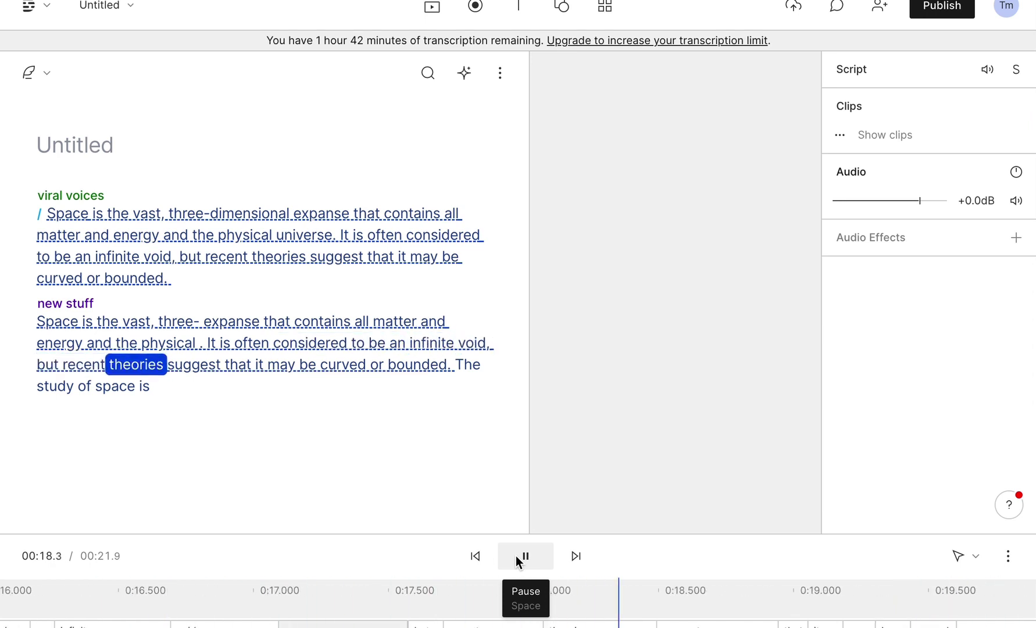
click(516, 555)
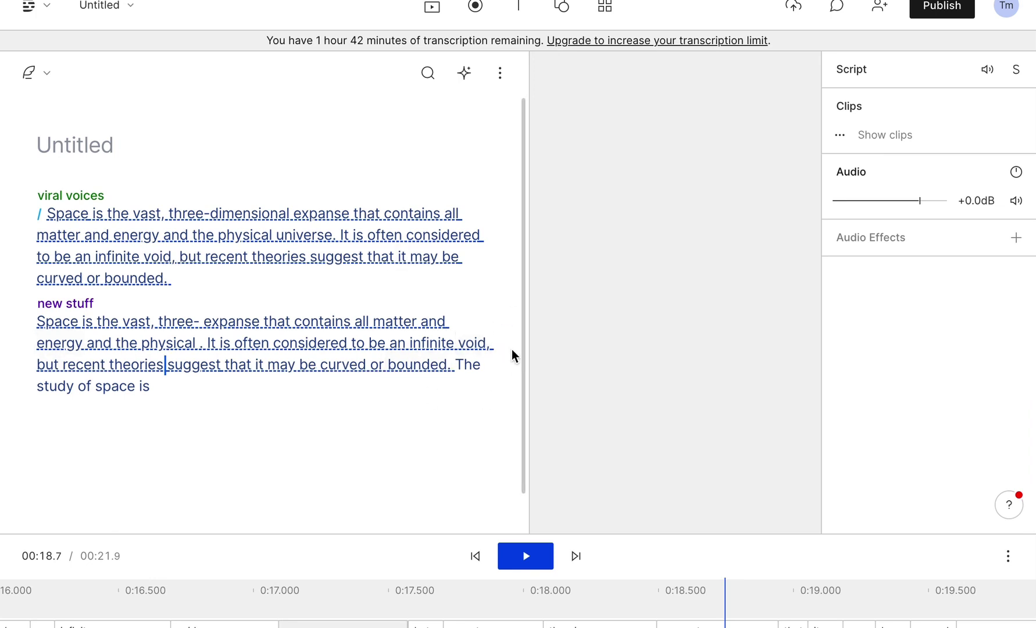
click(526, 550)
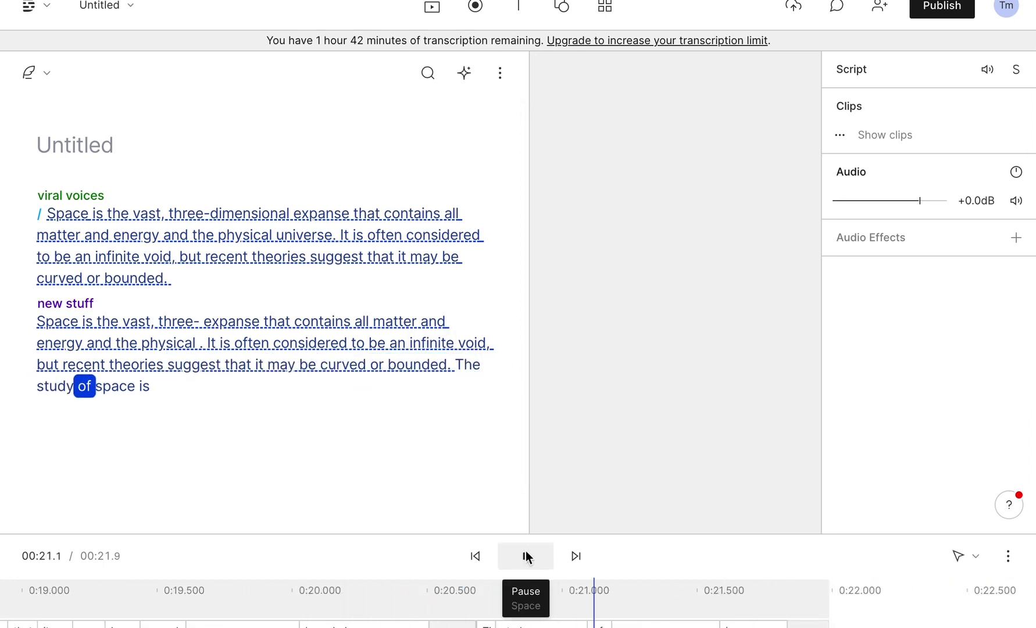
click(526, 551)
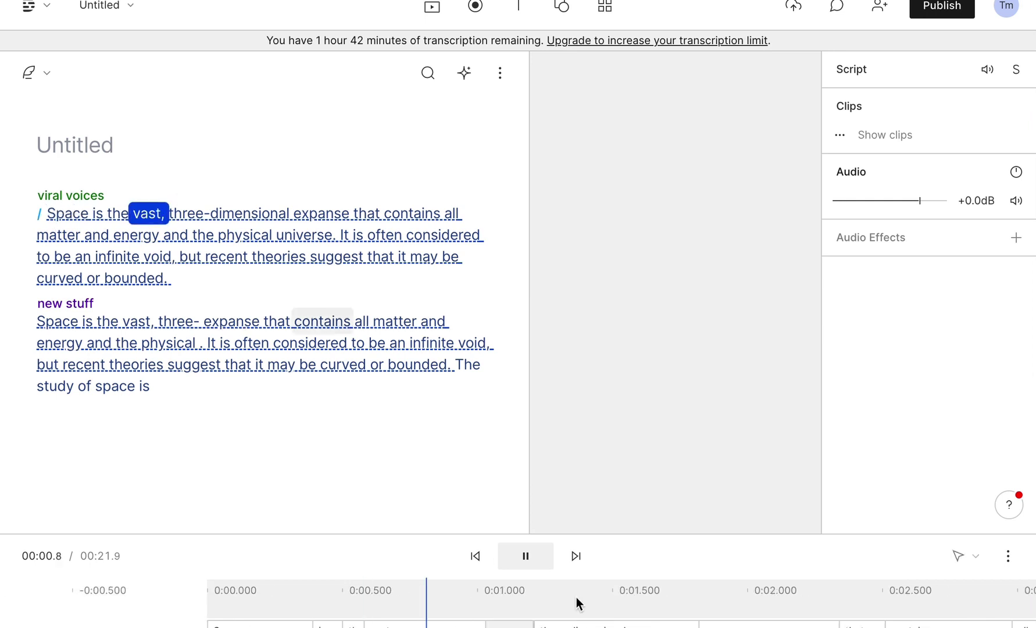
click(534, 556)
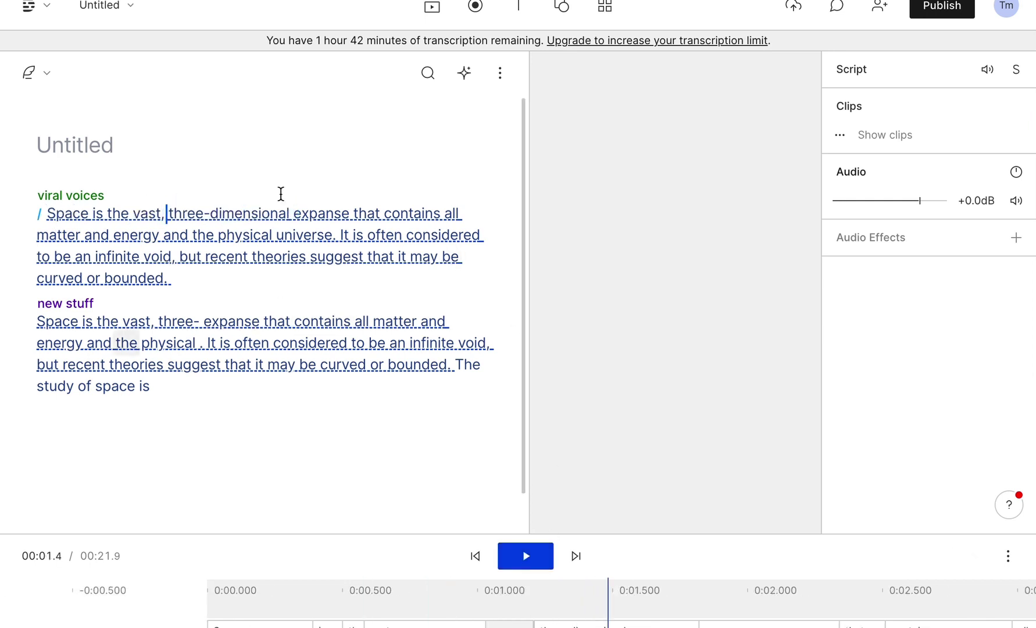
Copy the space paragraph and paste it into a new empty composition, giving an 11.3-second script.
triple_click(152, 232)
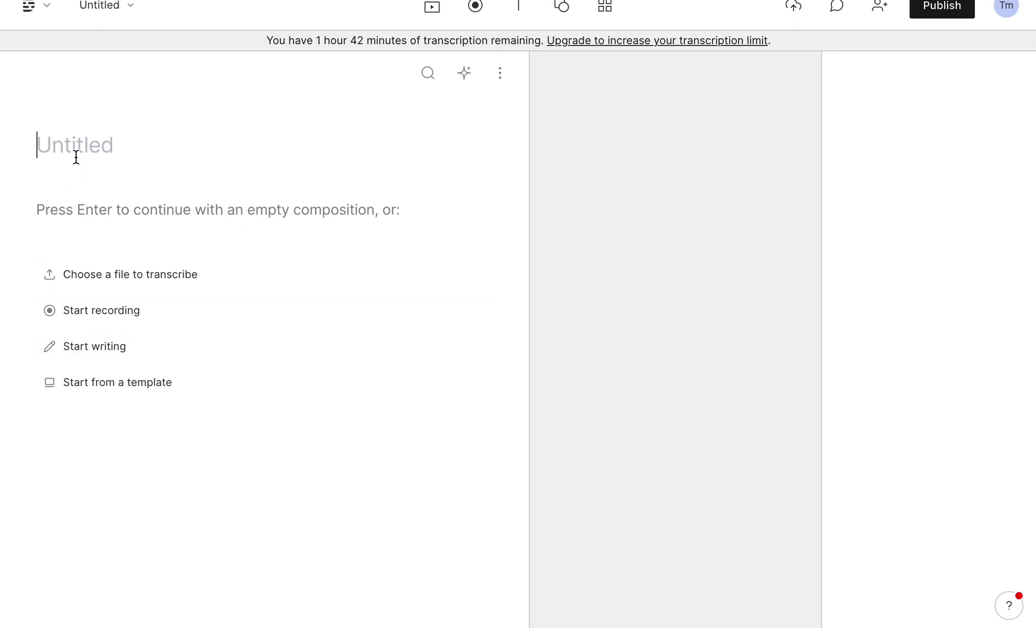
text(Space is the vast, three- expanse that contains all matter and energy and the physical . It is often considered to be an infinite void, but recent theories suggest that it may be curved or bounded. The study of space is)
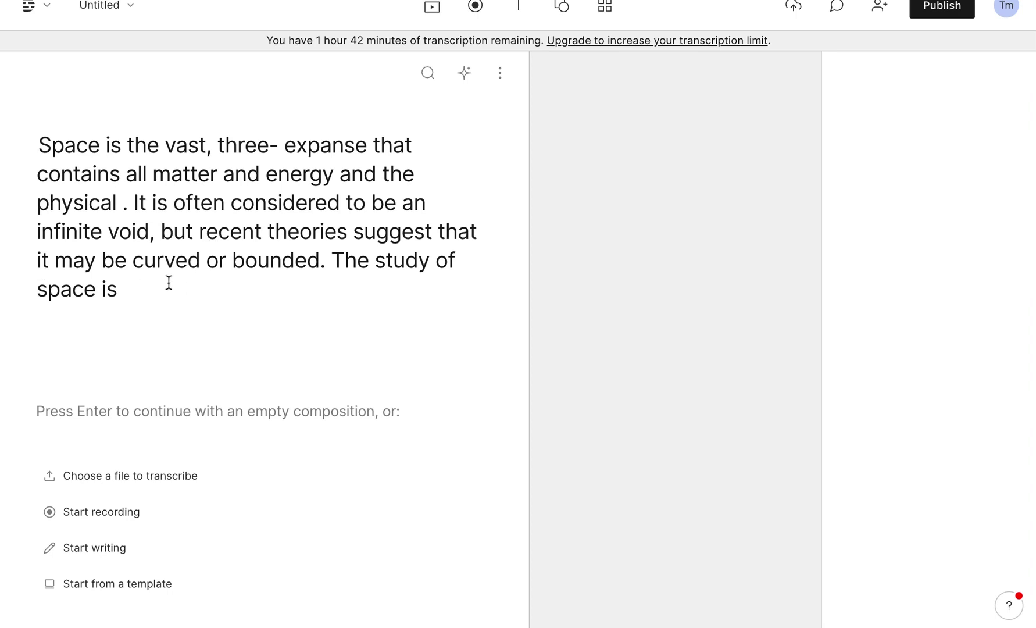
key(ctrl+a)
key(ctrl+c)
key(BackSpace)
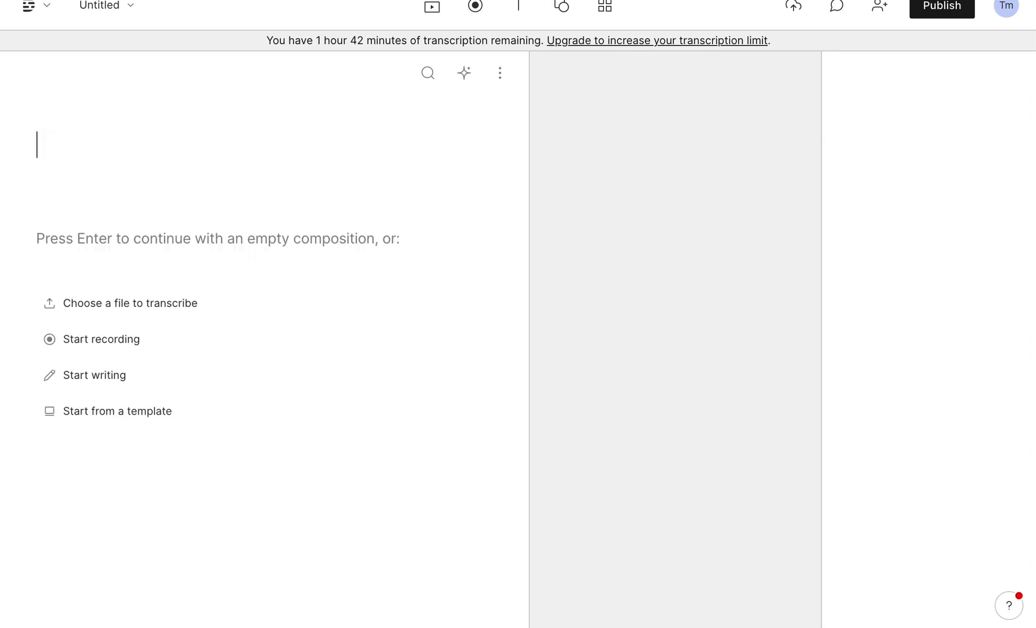
key(Return)
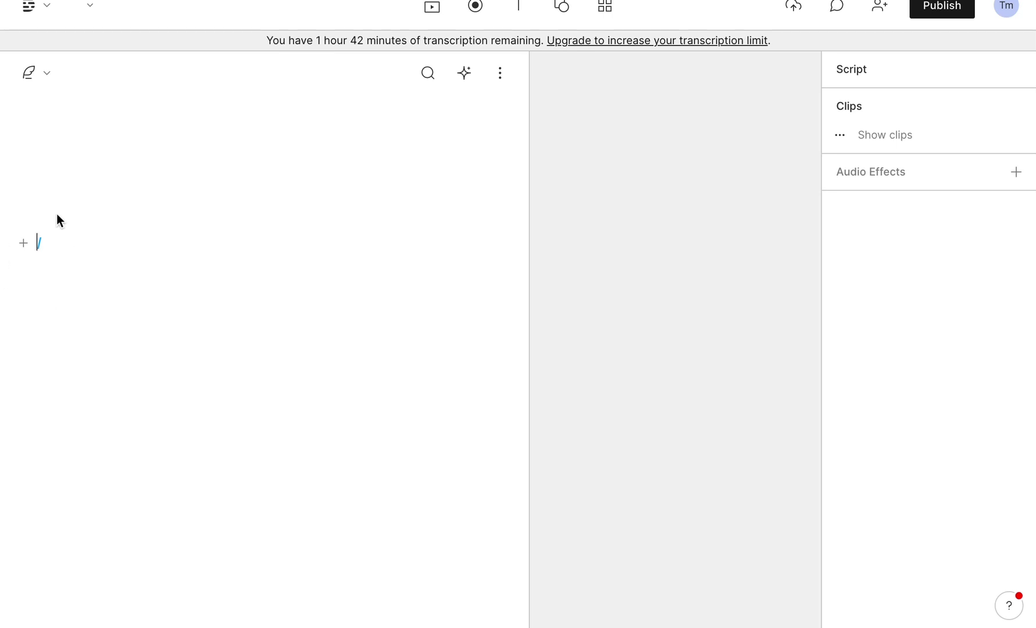
key(ctrl+v)
Clear the 'new stuff' speaker from the pasted paragraph, browsing voices without assigning one.
text(/)
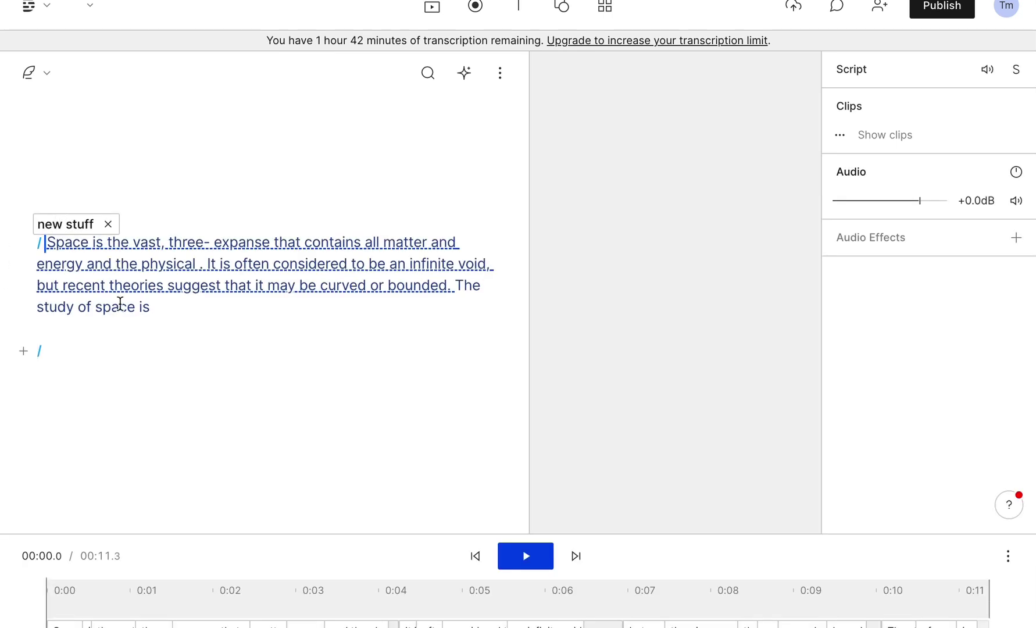
click(74, 230)
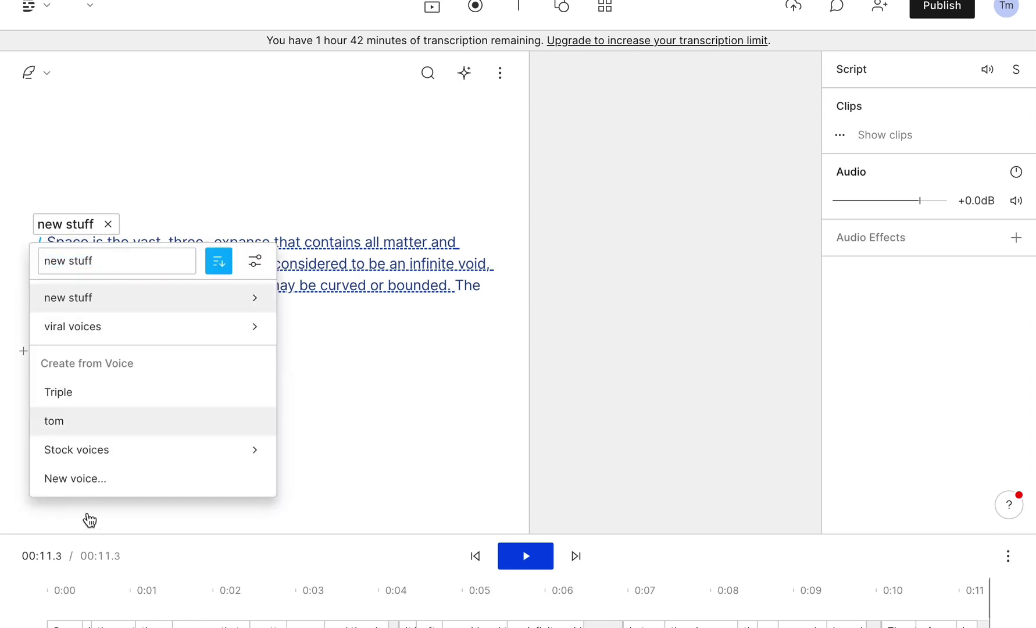
click(115, 238)
click(109, 225)
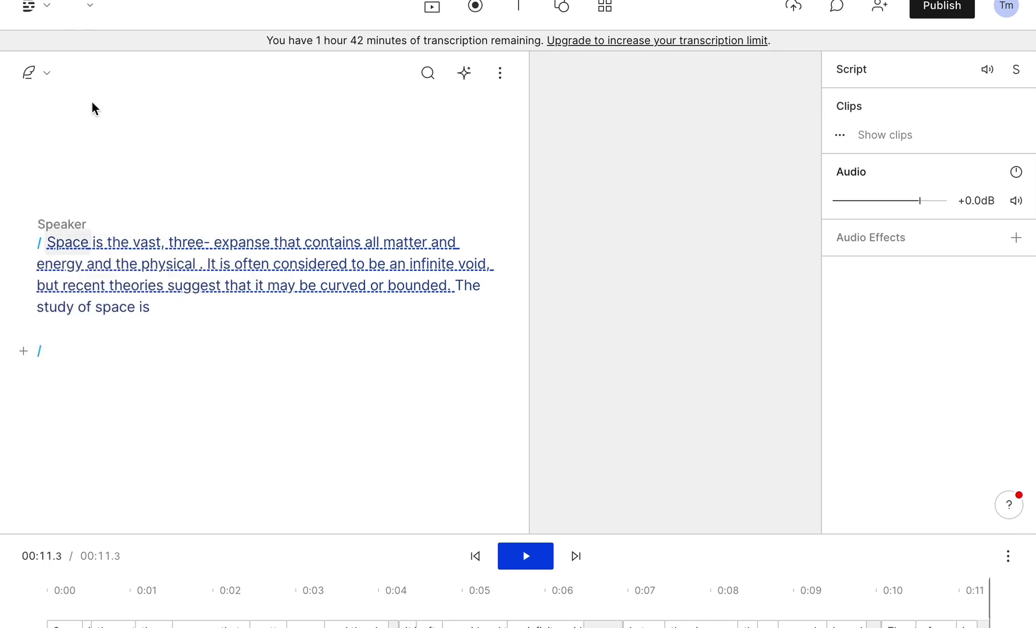
click(60, 226)
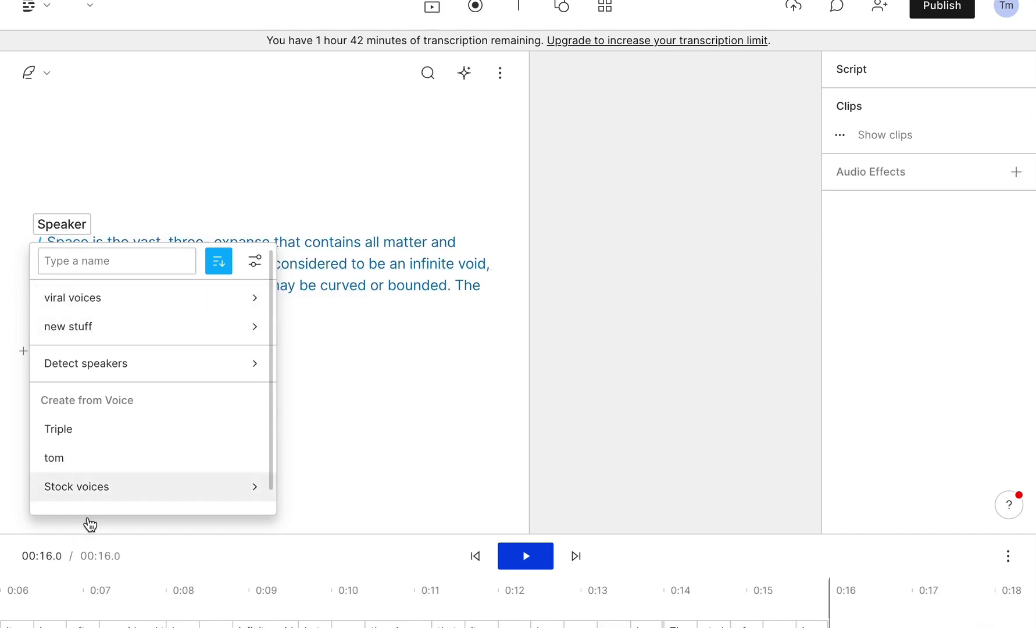
scroll(90, 506, down, 1)
mouse_move(170, 468)
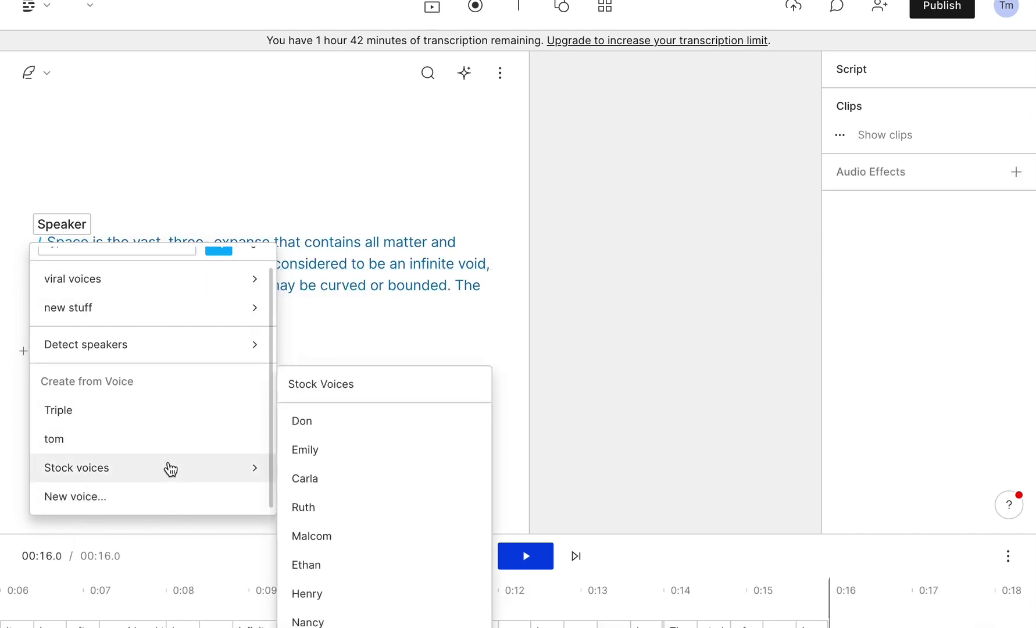
click(442, 340)
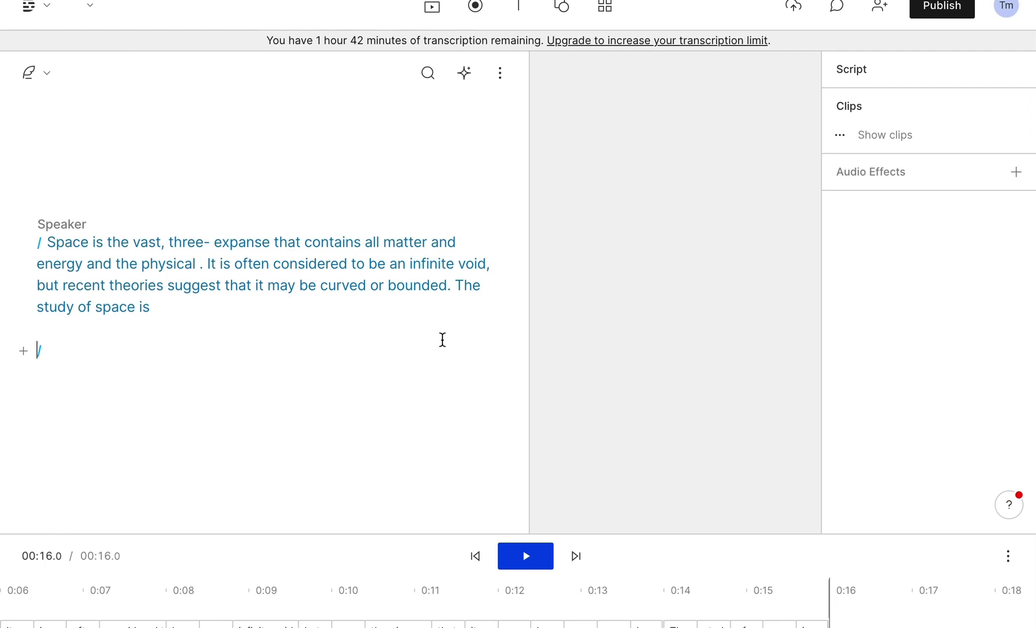
Select the whole space paragraph, then go back to Recent projects.
triple_click(123, 249)
key(ctrl+c)
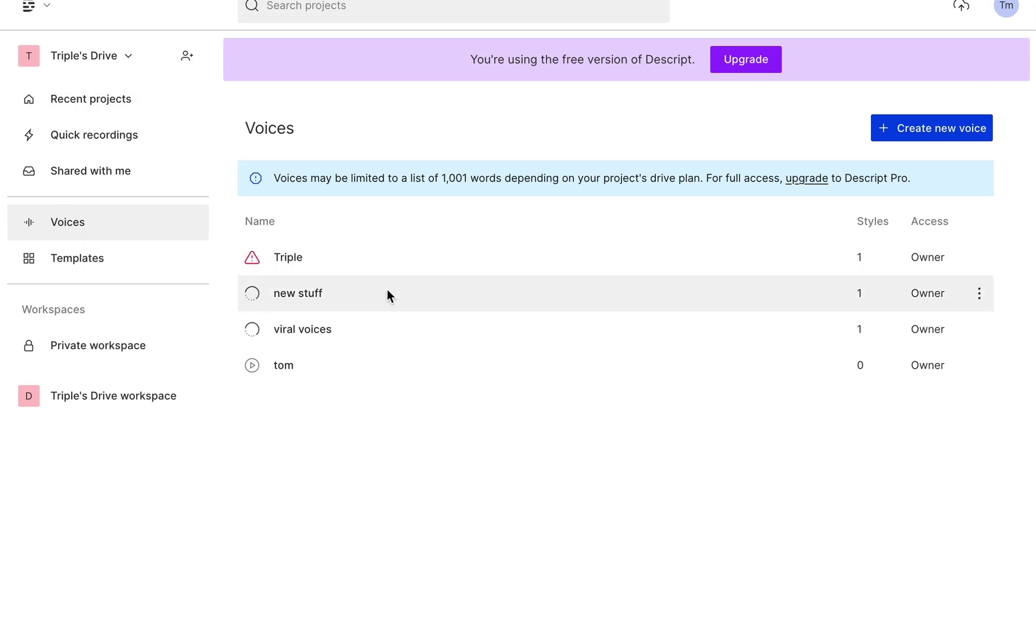
click(100, 102)
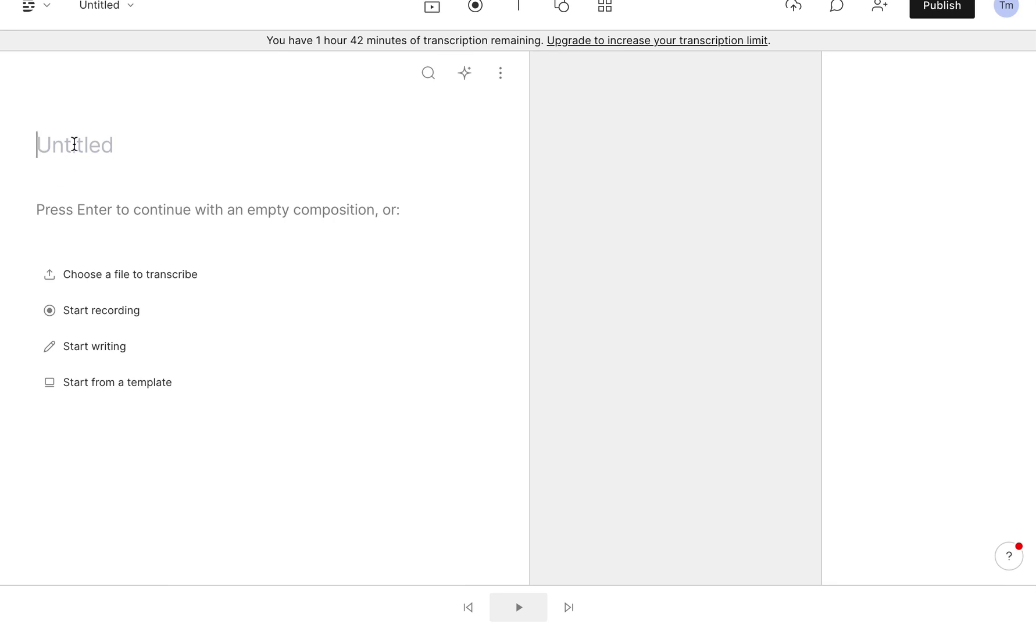
Title the new project 'toms clone voice', removing the stray space, and continue as an empty composition.
text(tom)
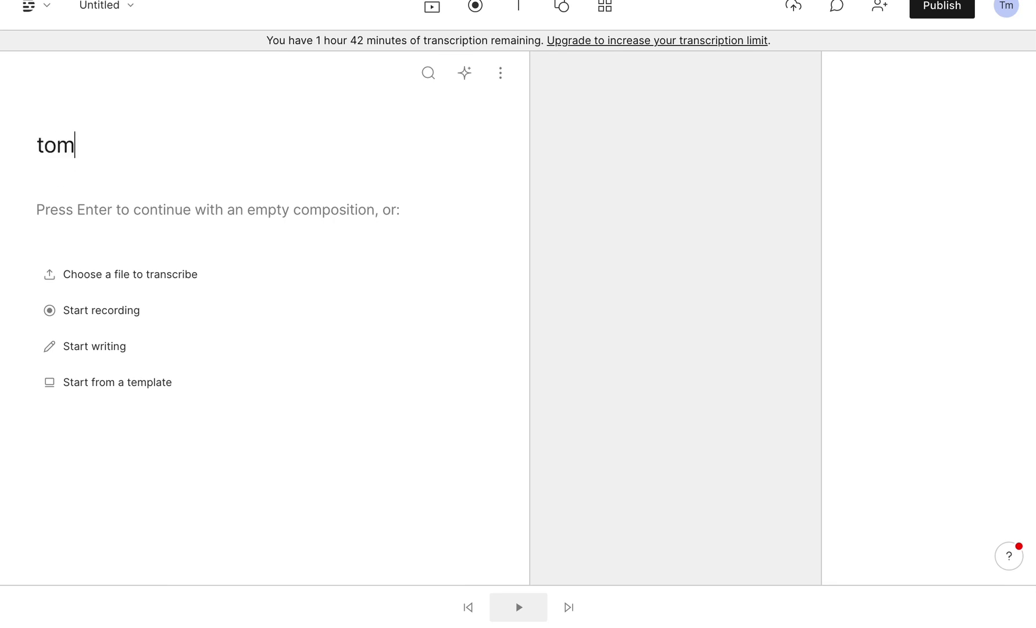
key(BackSpace)
text(s clone voice)
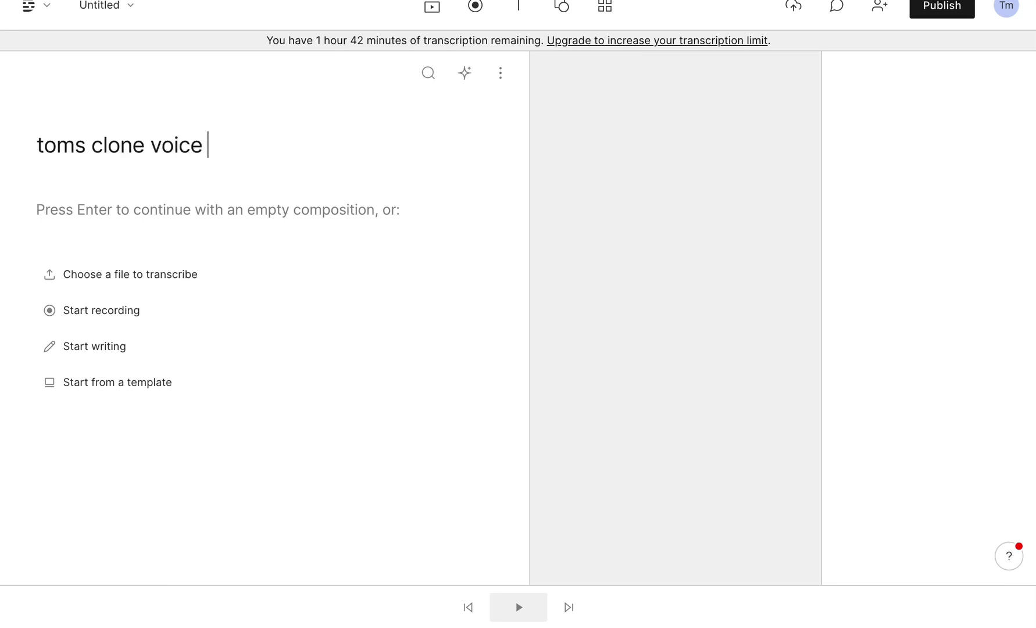
key(Return)
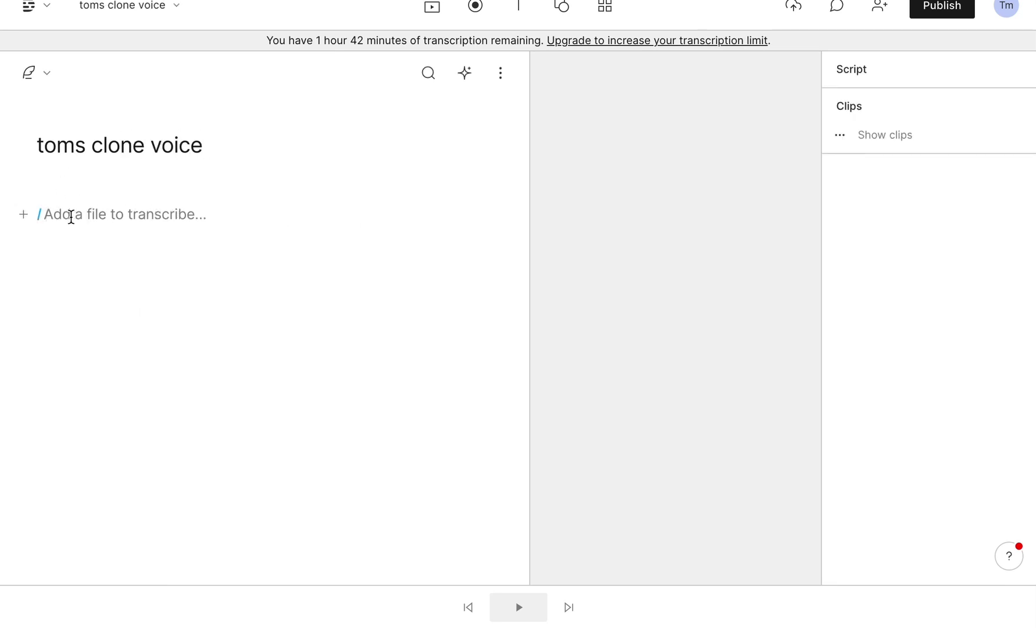
Paste the space paragraph into 'toms clone voice' and attribute it to the tom voice.
key(ctrl+v)
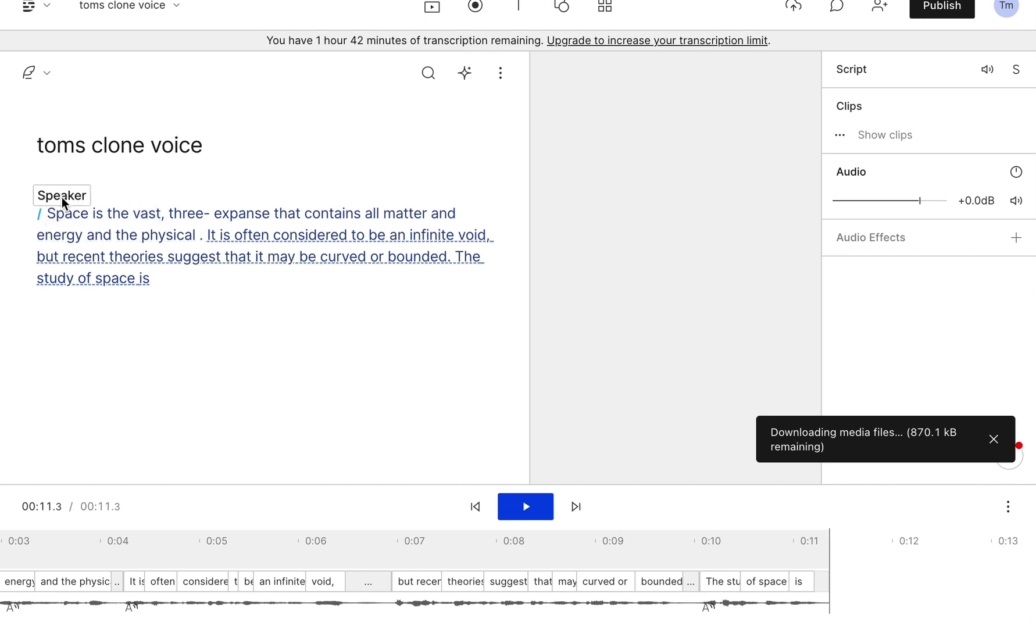
click(62, 196)
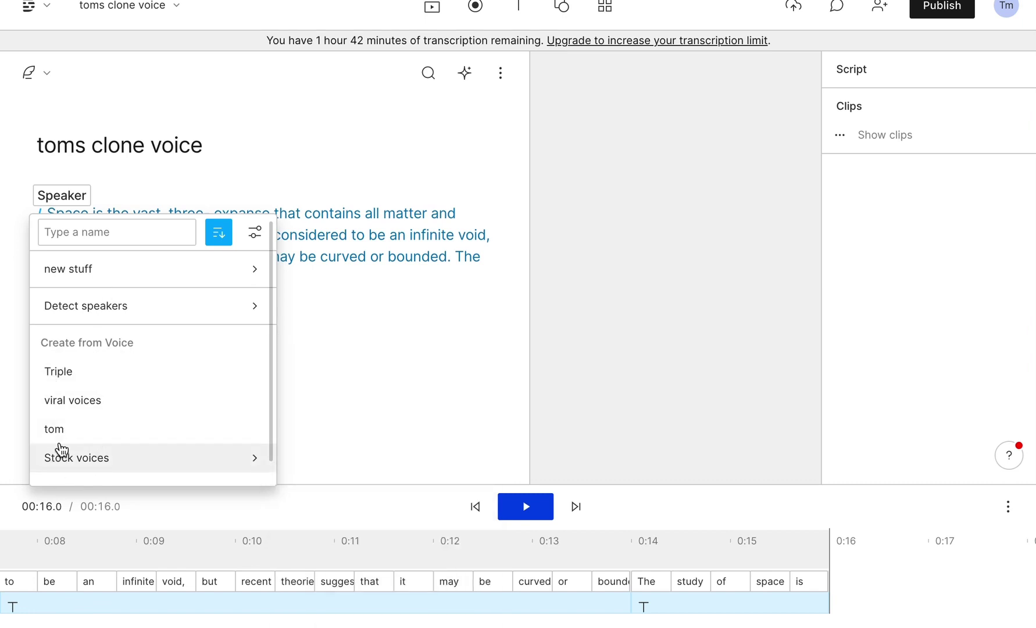
click(54, 429)
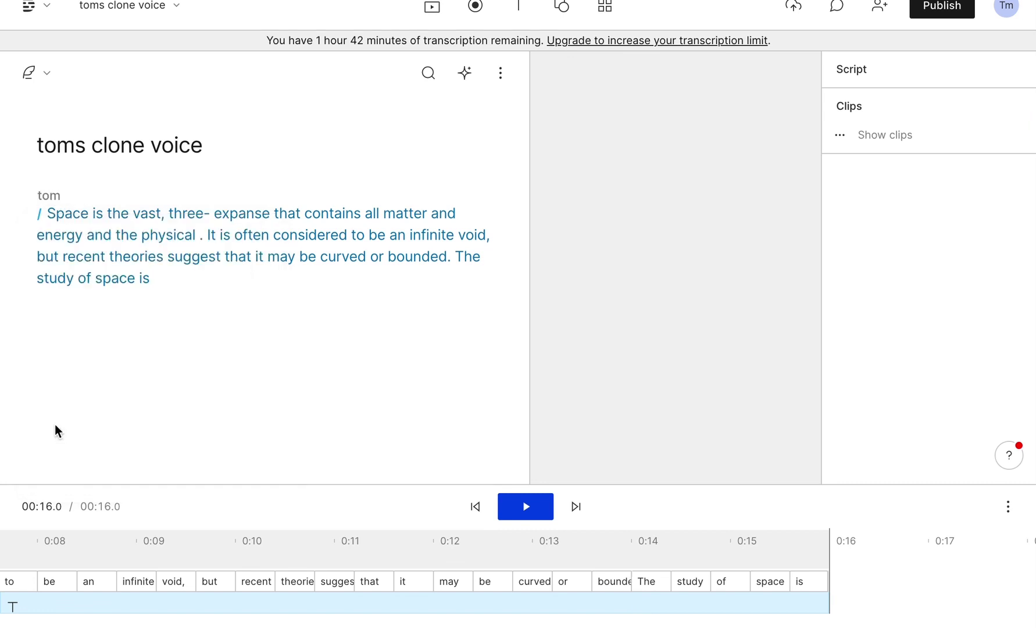
click(50, 199)
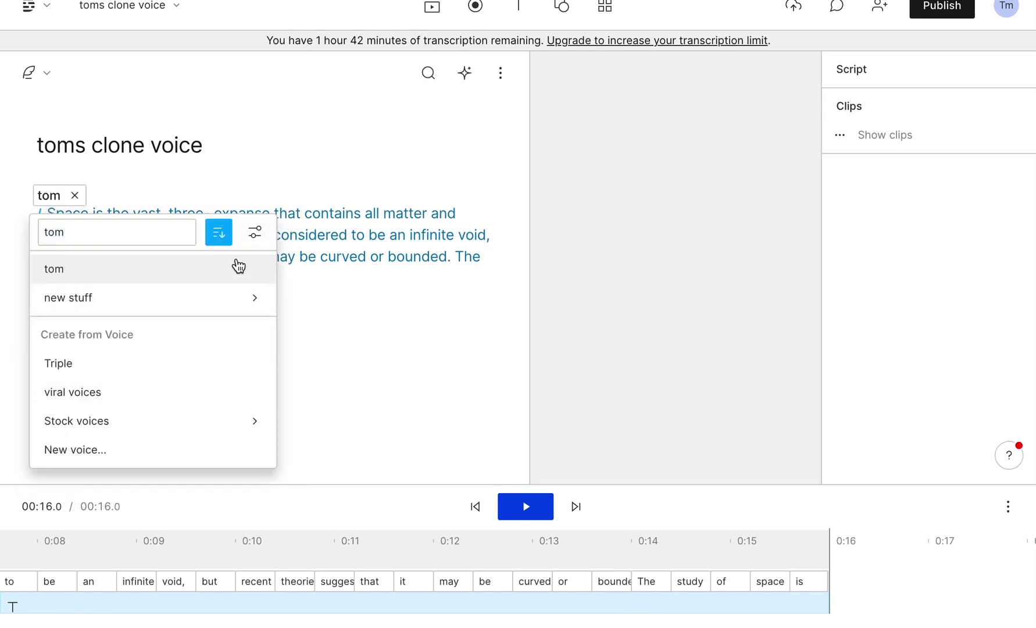
In Edit speakers, confirm speaker tom's Overdub voice is set to tom, leaving it unchanged.
click(262, 232)
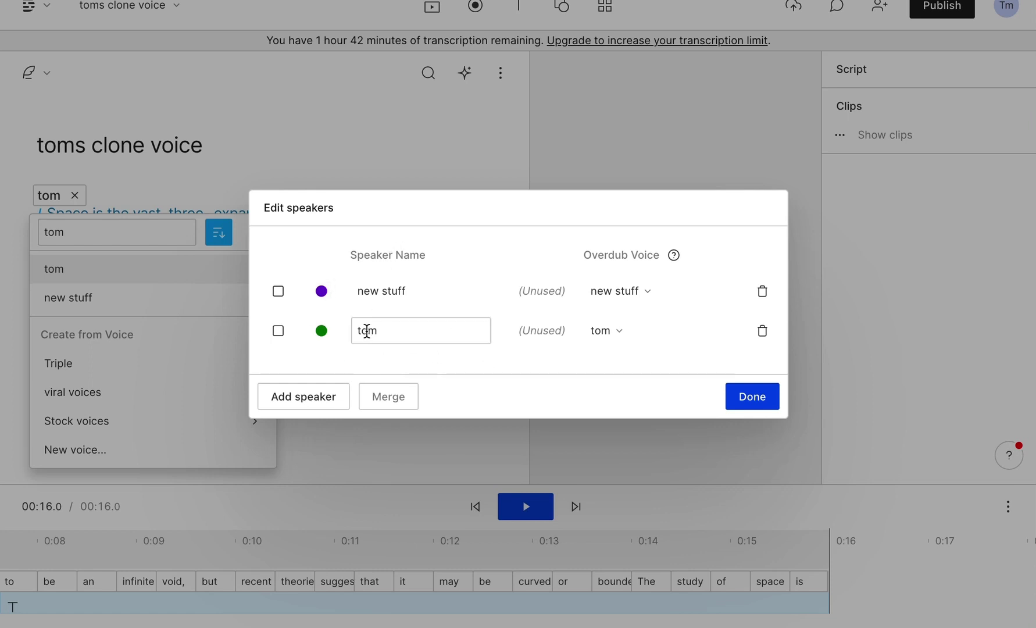
click(623, 333)
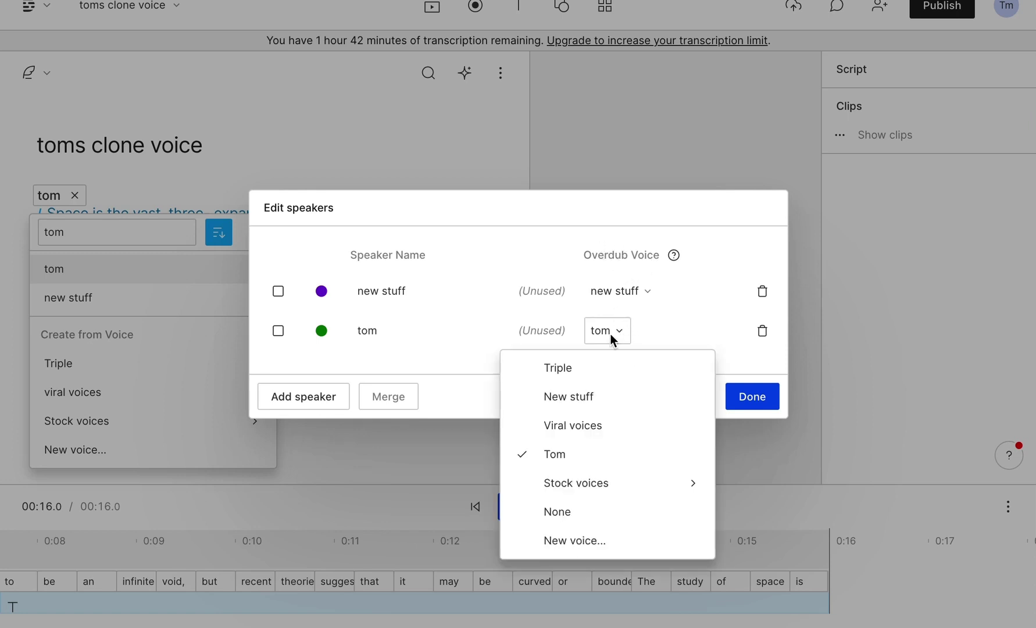
click(408, 320)
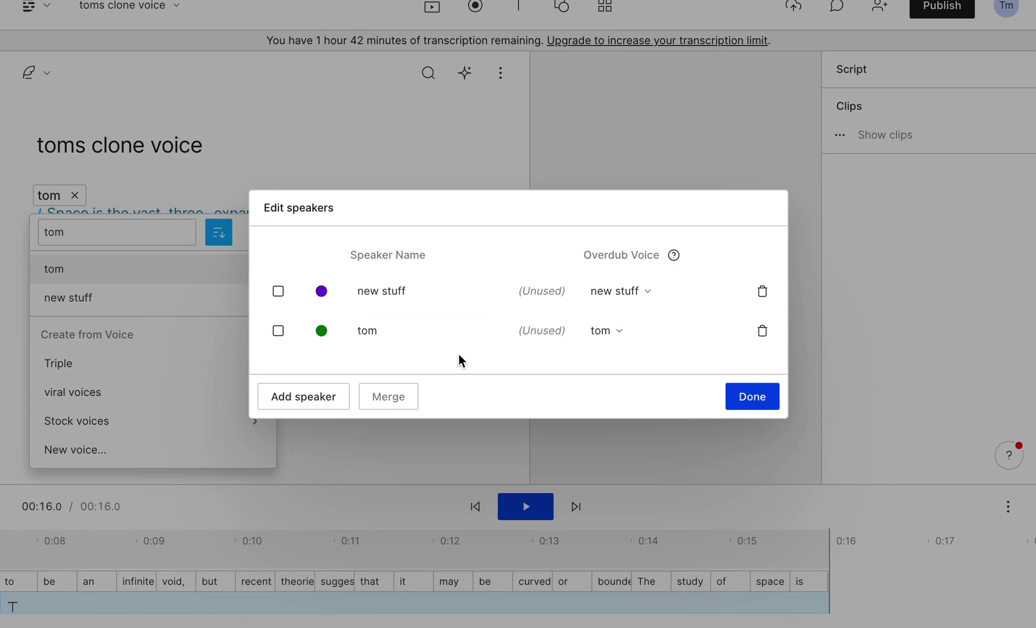